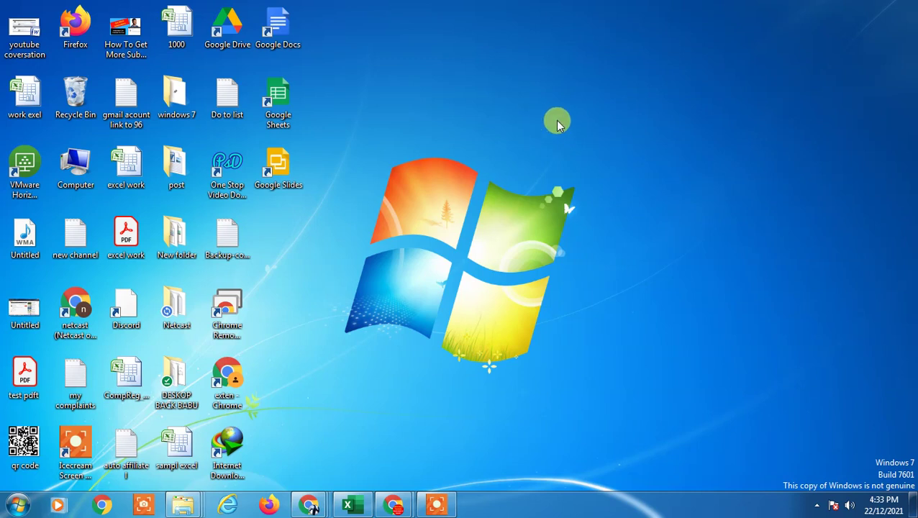
# - Refresh the desktop three times, then bring the mirrored phone screen up full screen
pyautogui.rightClick(436, 29)
pyautogui.click(519, 66)
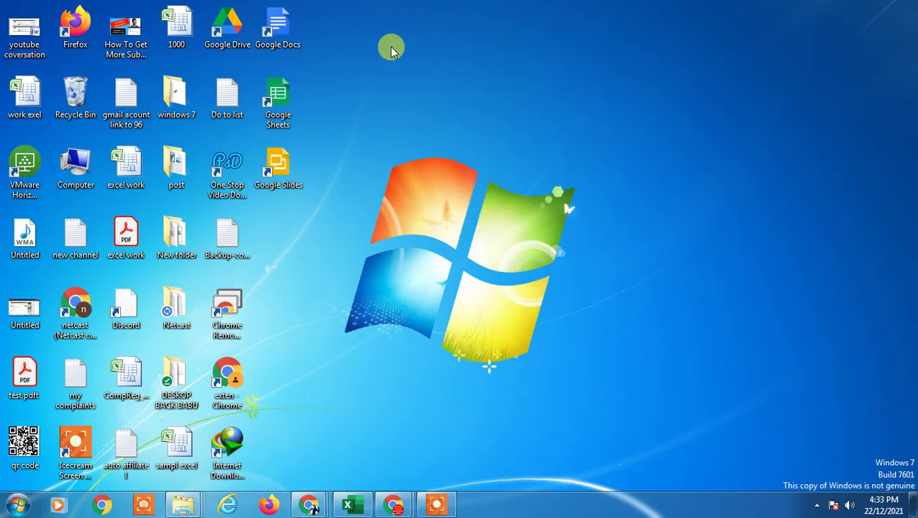
pyautogui.rightClick(436, 54)
pyautogui.click(482, 93)
pyautogui.rightClick(436, 62)
pyautogui.click(504, 103)
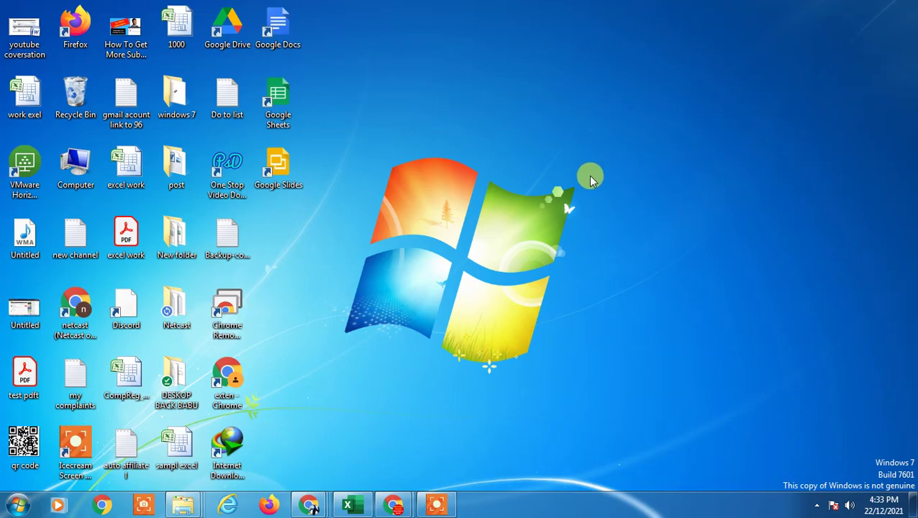
pyautogui.click(451, 497)
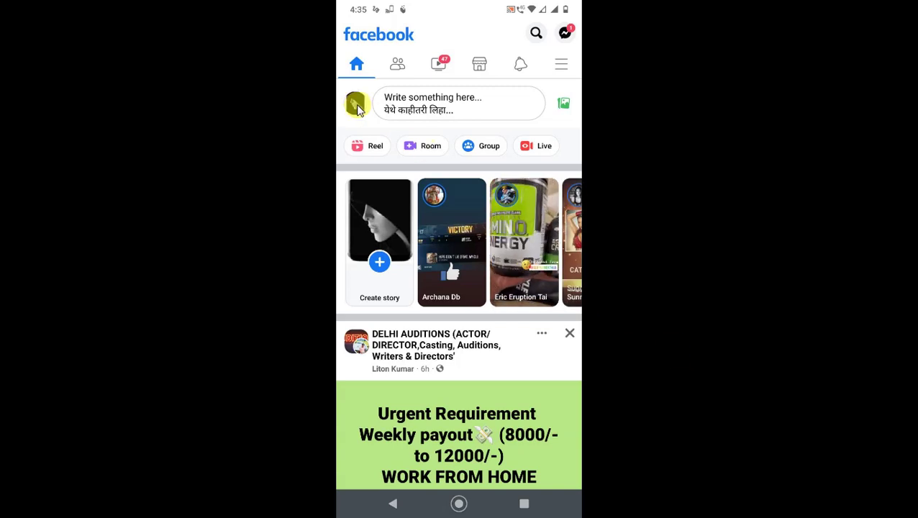
# - Go to your own profile from the home feed and scroll down to the Posts section's latest post
pyautogui.click(384, 126)
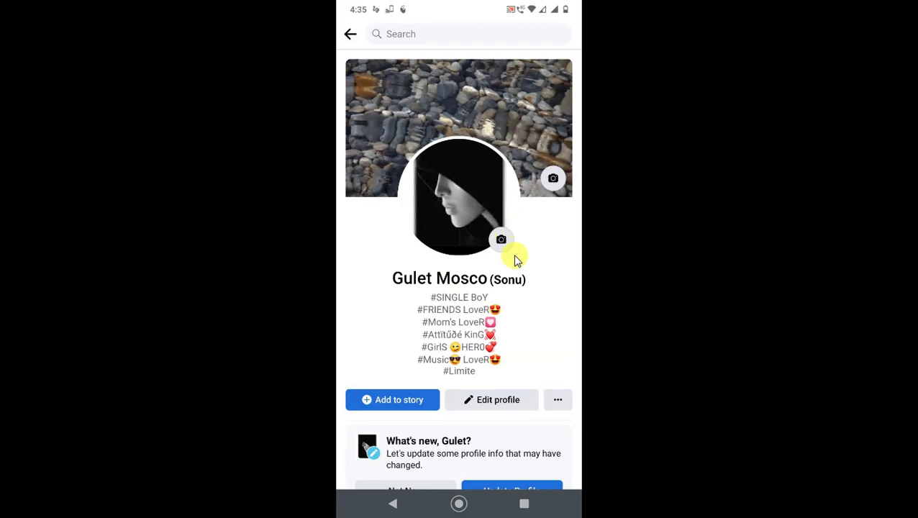
pyautogui.scroll(-8, 515, 258)
pyautogui.scroll(-4, 514, 259)
pyautogui.scroll(8, 514, 259)
pyautogui.scroll(-20, 514, 259)
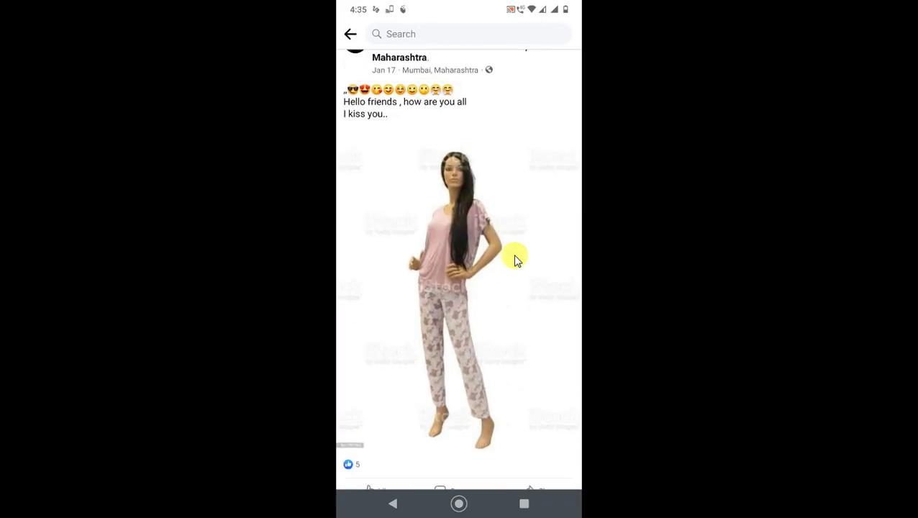
pyautogui.scroll(-10, 499, 268)
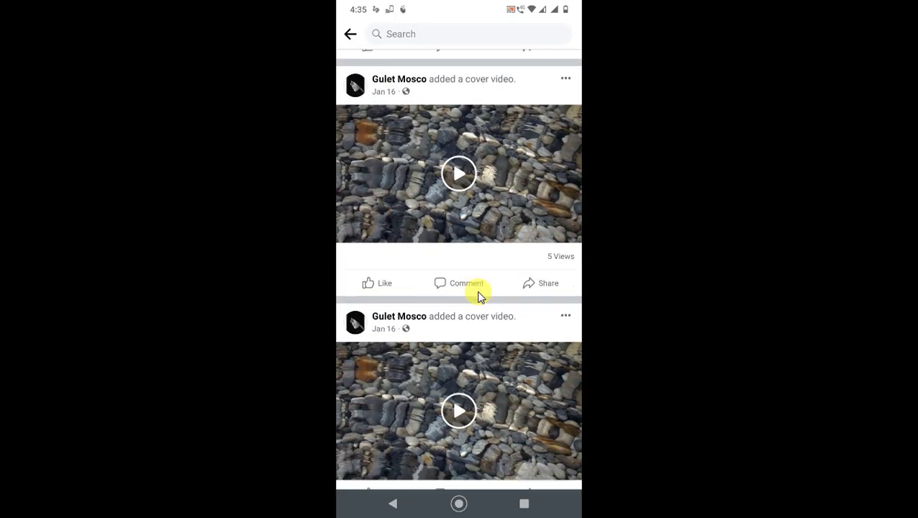
pyautogui.scroll(-2, 485, 318)
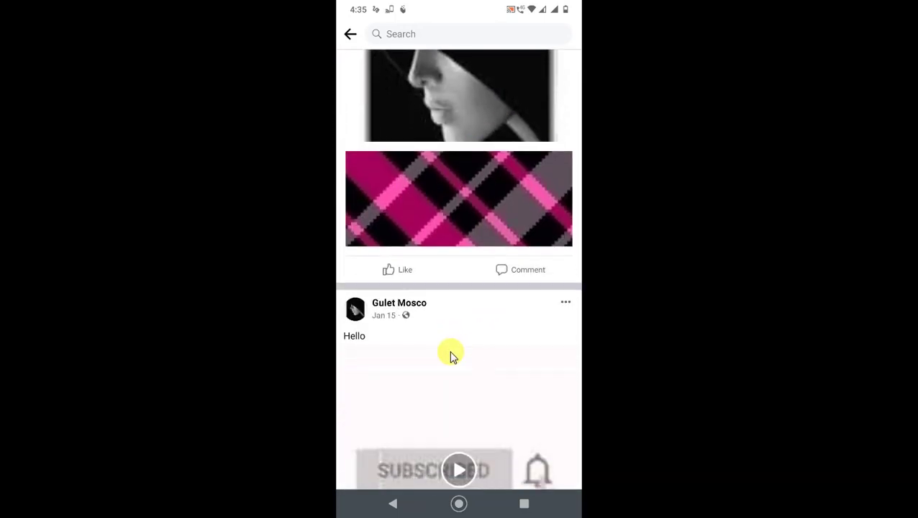
pyautogui.scroll(4, 510, 194)
pyautogui.scroll(-8, 512, 317)
pyautogui.scroll(4, 442, 322)
pyautogui.scroll(15, 444, 322)
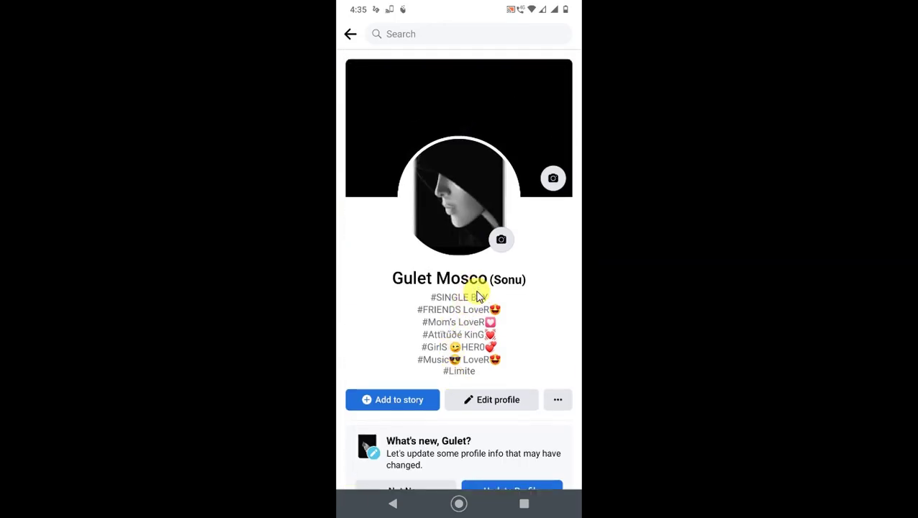
pyautogui.scroll(-5, 502, 188)
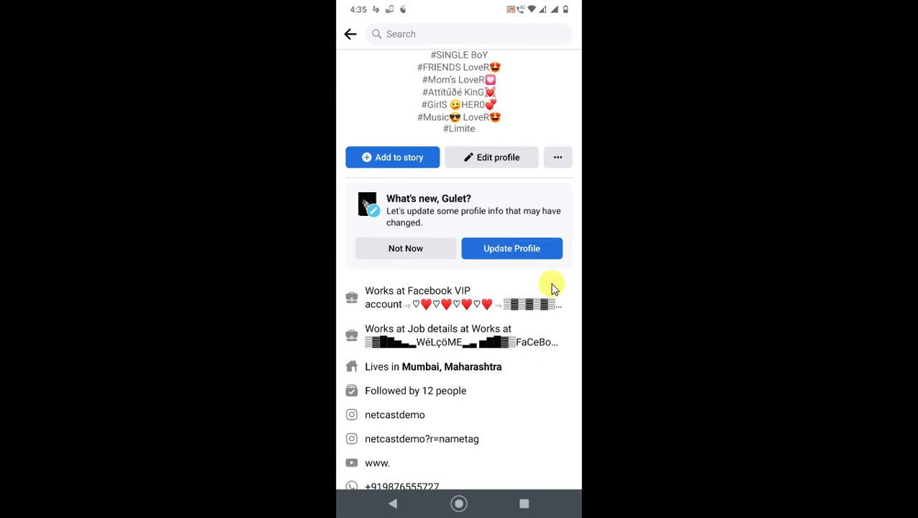
pyautogui.scroll(-3, 552, 291)
pyautogui.scroll(2, 561, 273)
pyautogui.scroll(-12, 562, 274)
pyautogui.scroll(7, 562, 274)
pyautogui.scroll(3, 562, 274)
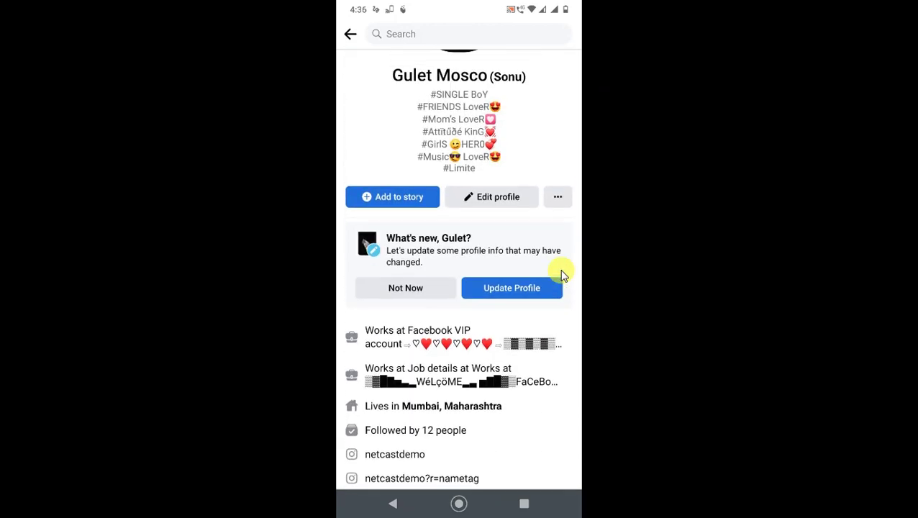
pyautogui.scroll(-8, 500, 256)
pyautogui.scroll(-5, 500, 255)
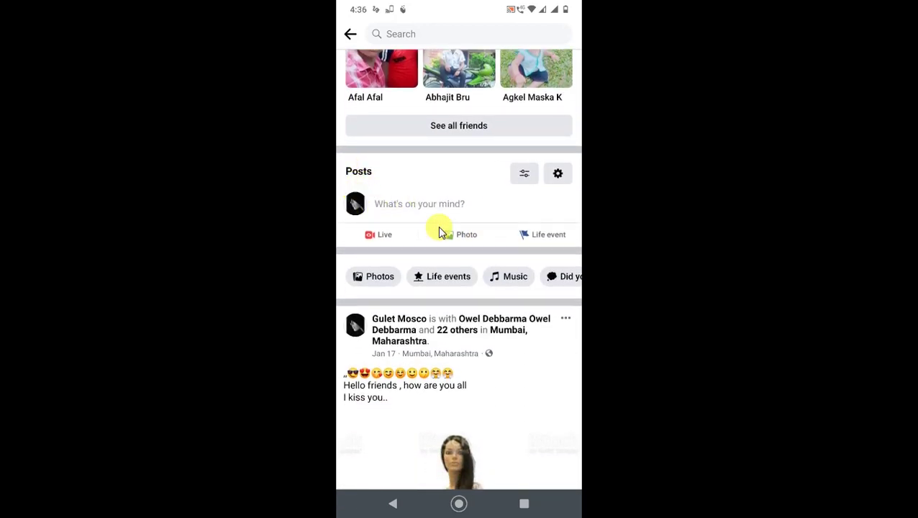
# - Open Manage Posts with the gear button beside the profile's Posts heading
pyautogui.click(541, 179)
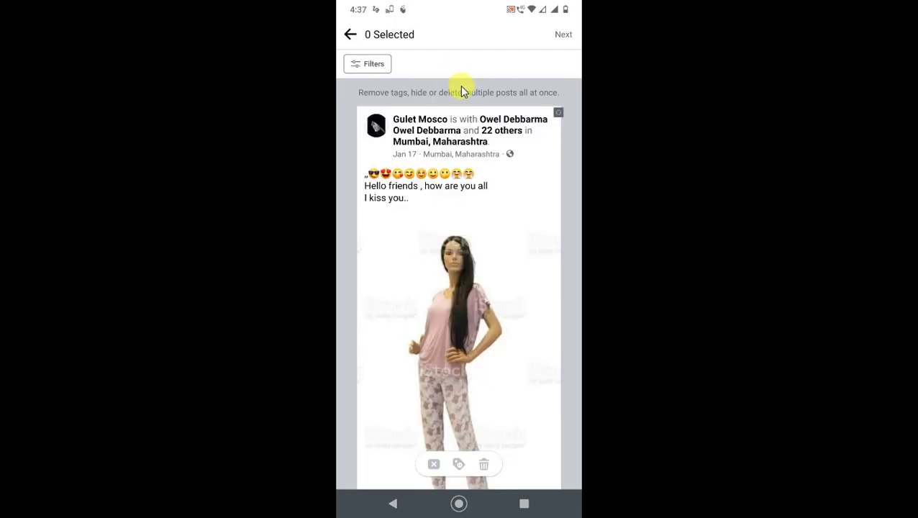
# - Select the Jan 17 tagged-friends post, the 3d pic post and the Jan 16 cover video
pyautogui.moveTo(484, 276); pyautogui.dragTo(420, 150)
pyautogui.scroll(1, 487, 218)
pyautogui.moveTo(488, 217); pyautogui.dragTo(444, 287)
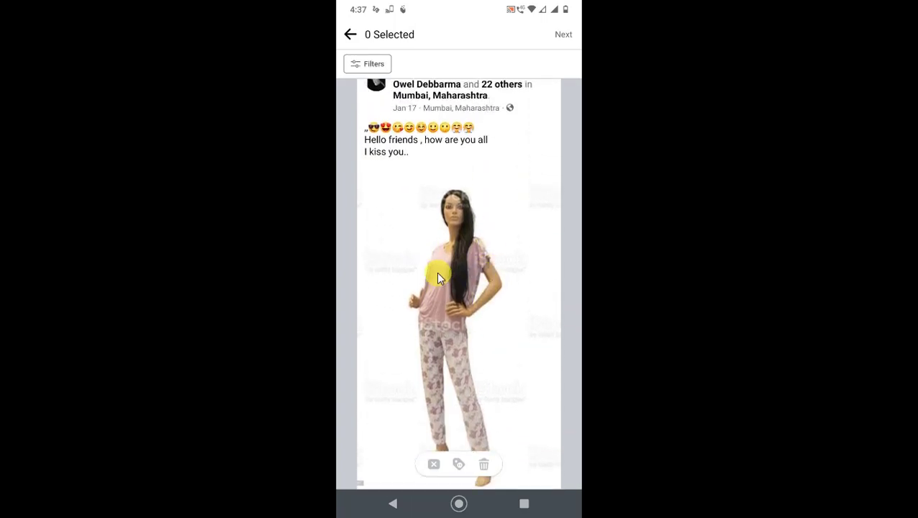
pyautogui.scroll(2, 436, 272)
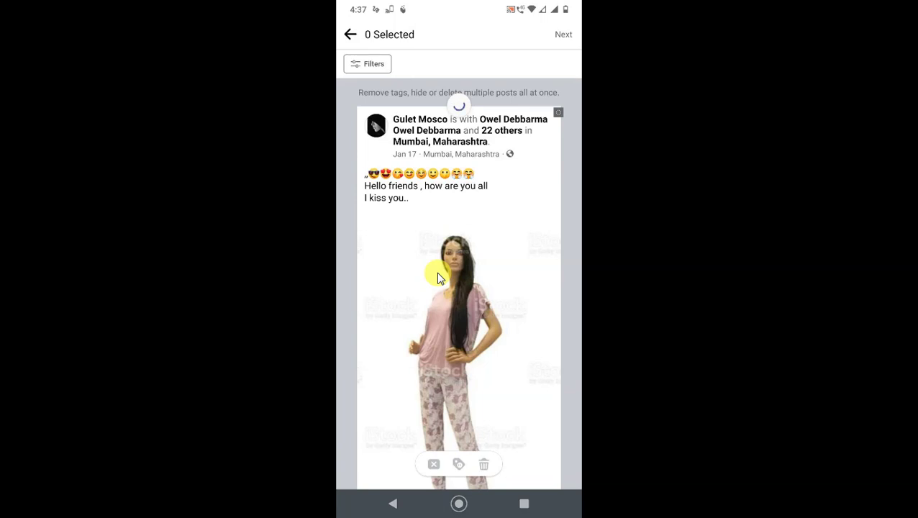
pyautogui.click(438, 277)
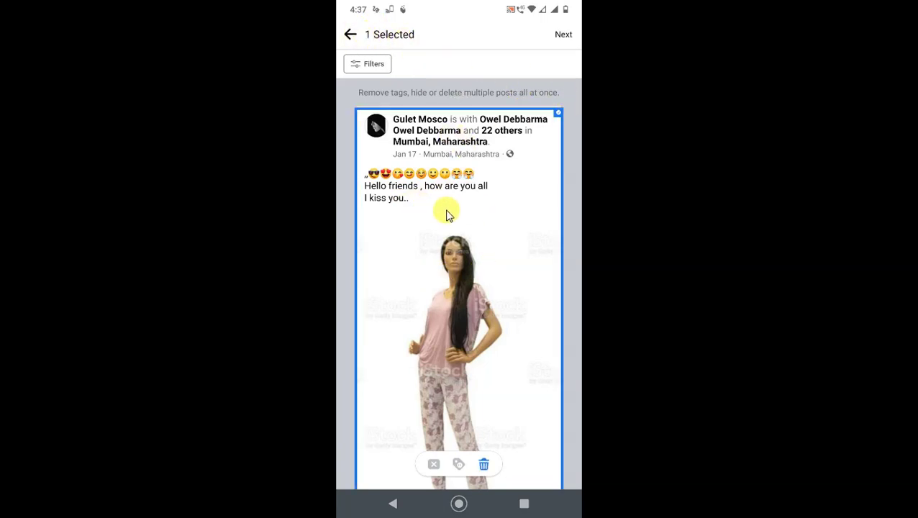
pyautogui.scroll(-5, 513, 282)
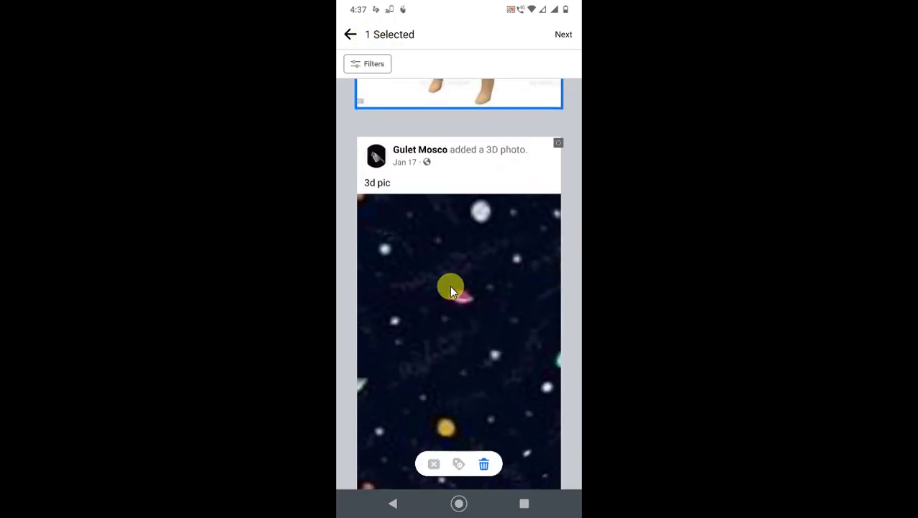
pyautogui.click(447, 284)
pyautogui.scroll(-8, 448, 285)
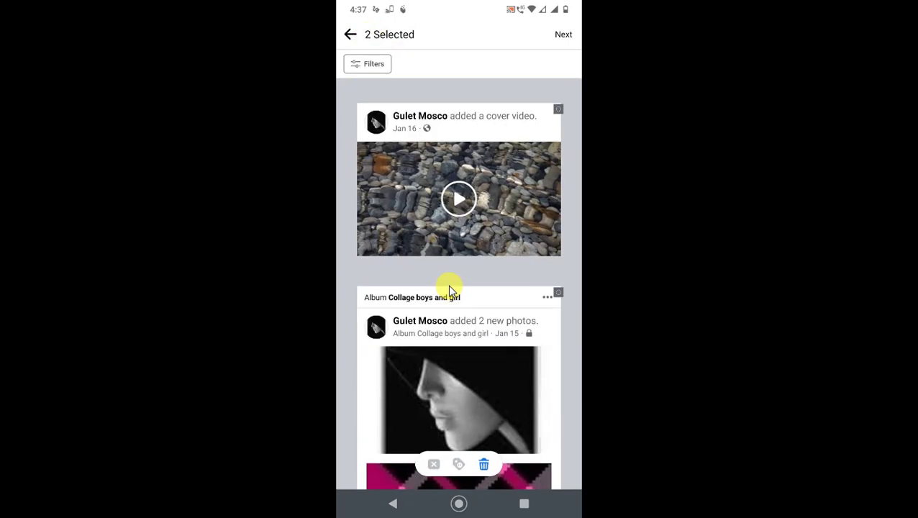
pyautogui.click(449, 287)
# - Also select the other cover video, Collage boys and girl album and Hello posts, then show bulk actions
pyautogui.scroll(4, 449, 287)
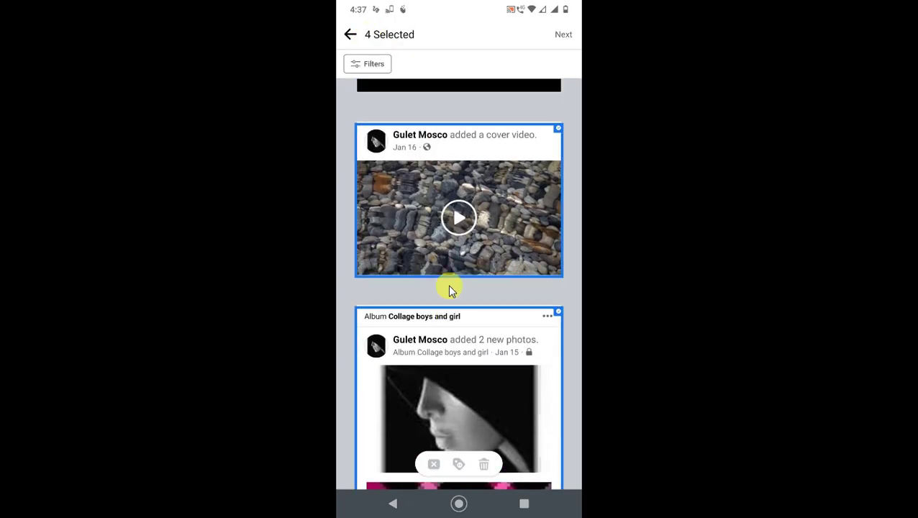
pyautogui.click(450, 289)
pyautogui.scroll(-5, 450, 289)
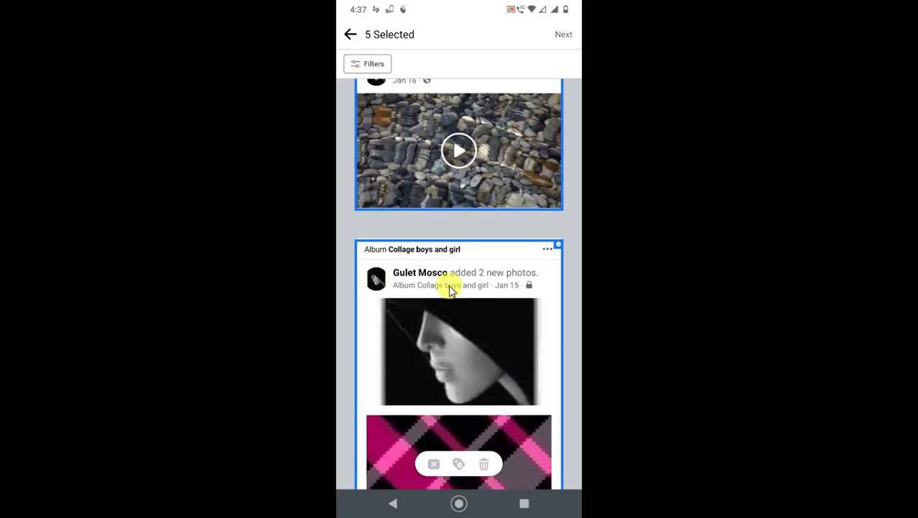
pyautogui.click(449, 286)
pyautogui.click(449, 286)
pyautogui.scroll(-5, 449, 286)
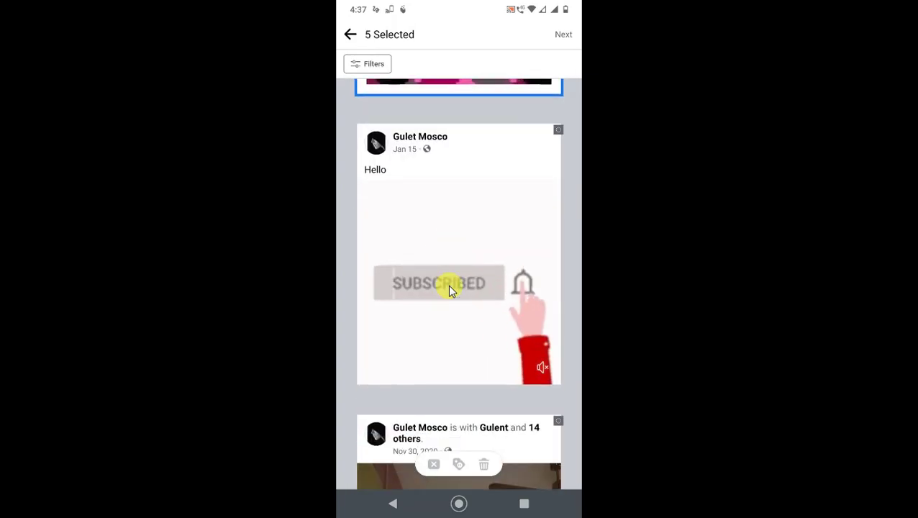
pyautogui.click(449, 286)
pyautogui.scroll(-3, 449, 287)
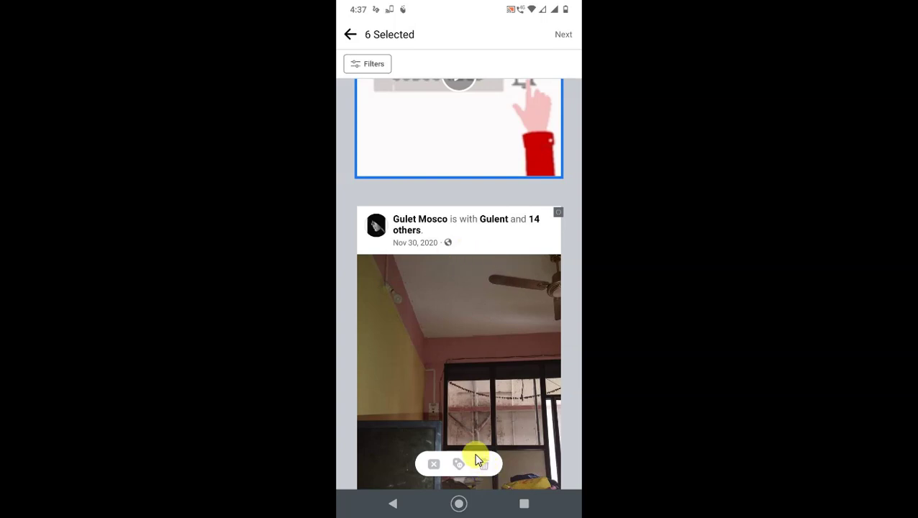
pyautogui.click(478, 462)
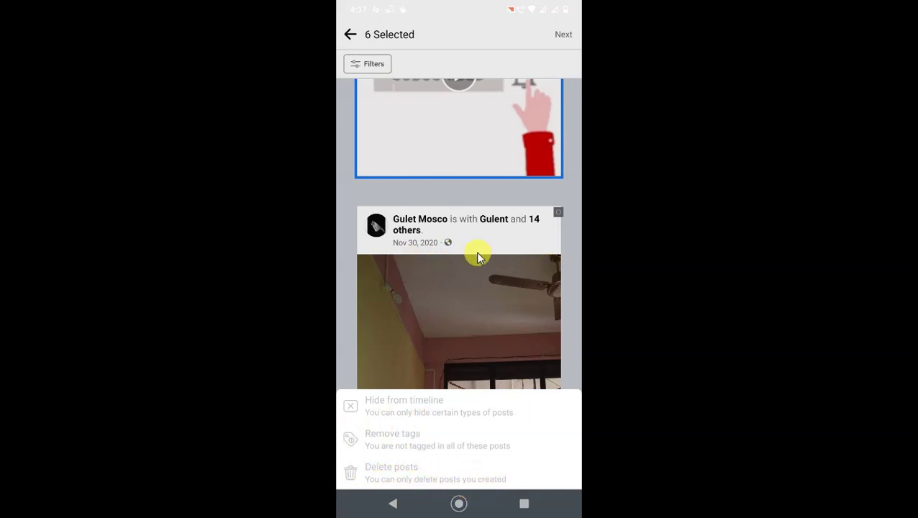
# - Dismiss the sheet of unavailable Hide, Remove tags and Delete actions
pyautogui.click(433, 382)
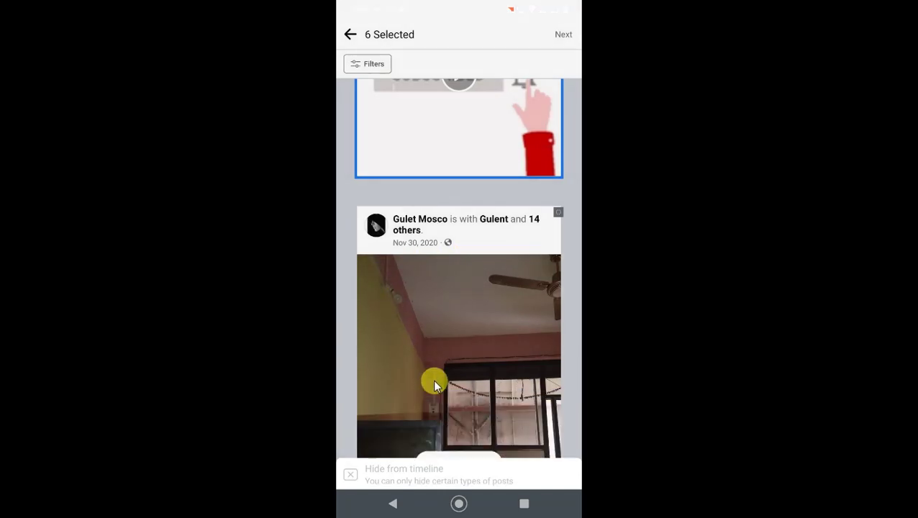
pyautogui.scroll(5, 432, 379)
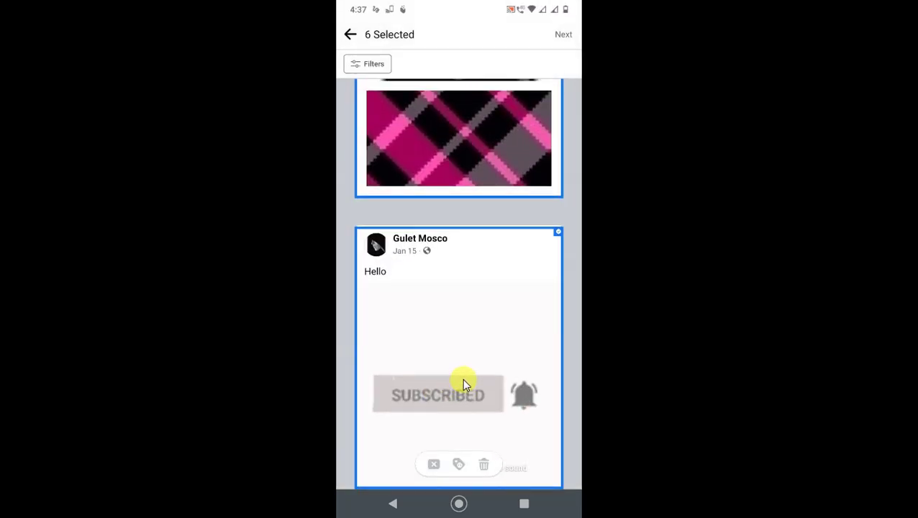
pyautogui.scroll(5, 460, 375)
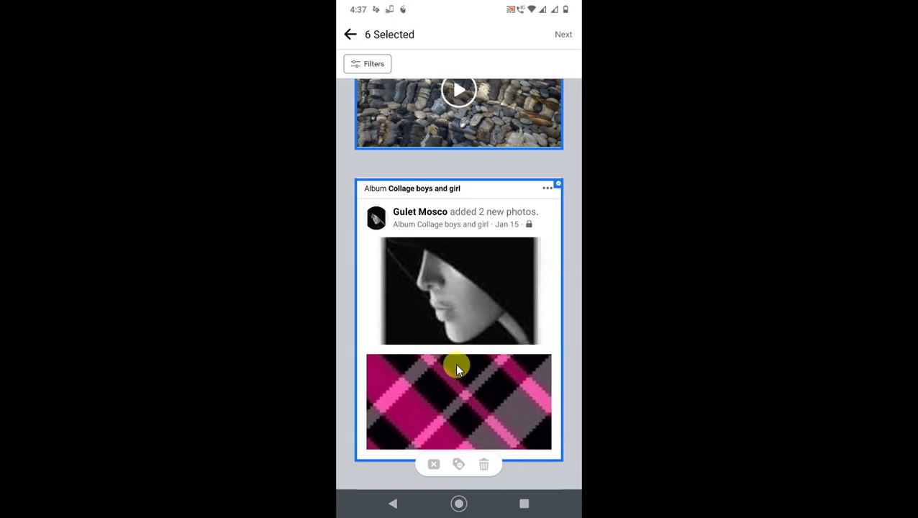
# - Uncheck the Collage album, a Jan 16 cover video and one more post, keeping the 3d pic selected
pyautogui.click(455, 362)
pyautogui.scroll(3, 455, 363)
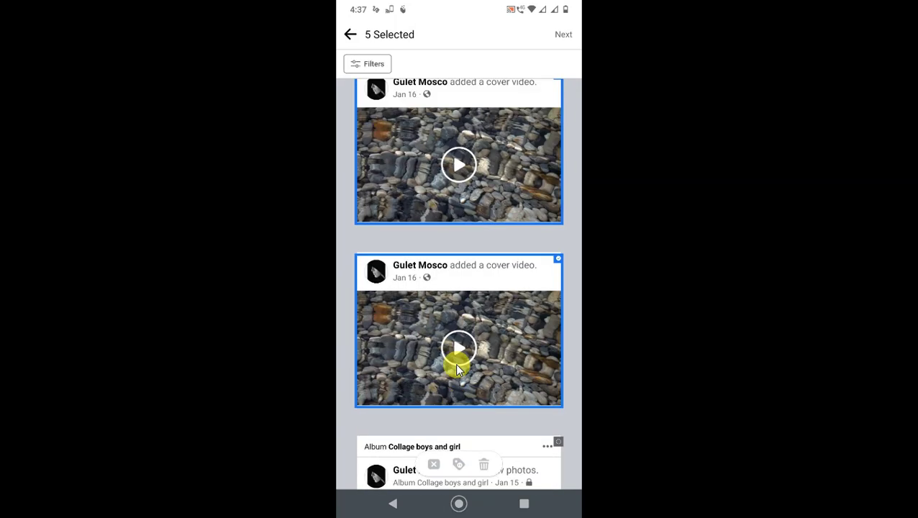
pyautogui.click(455, 363)
pyautogui.scroll(5, 454, 363)
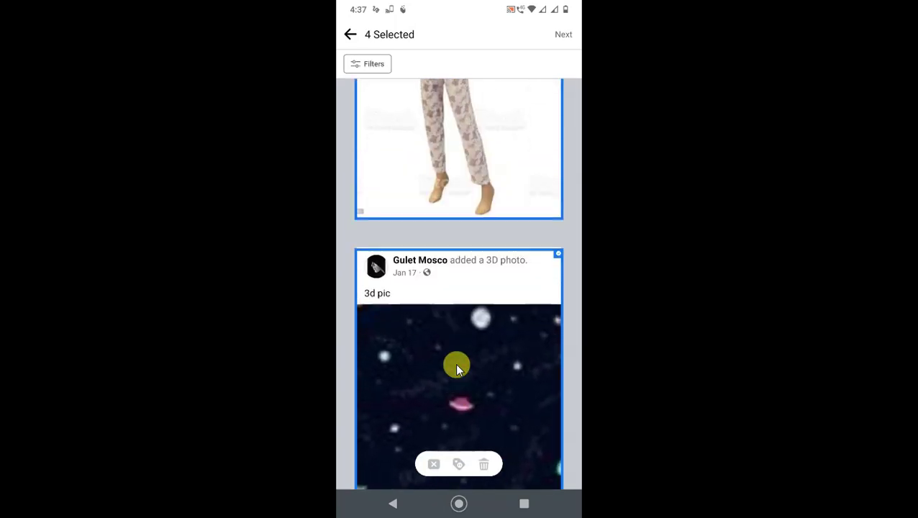
pyautogui.click(455, 362)
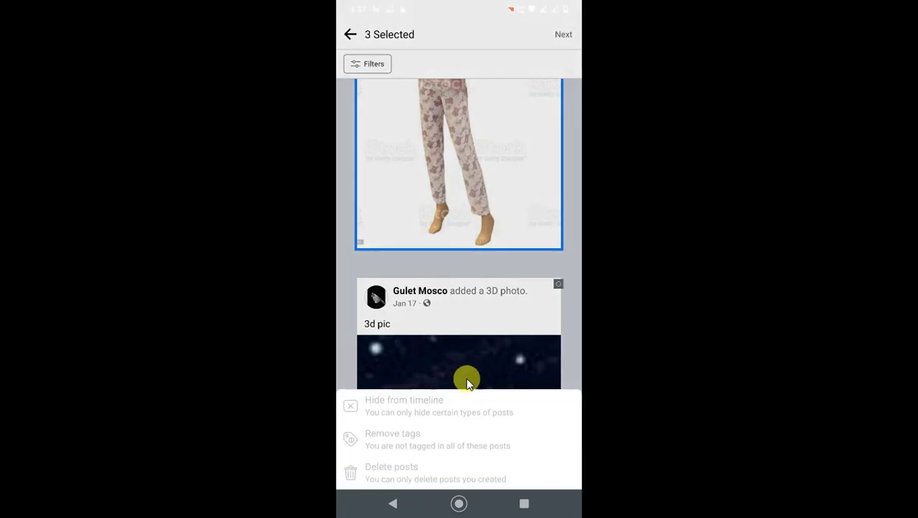
pyautogui.scroll(5, 466, 381)
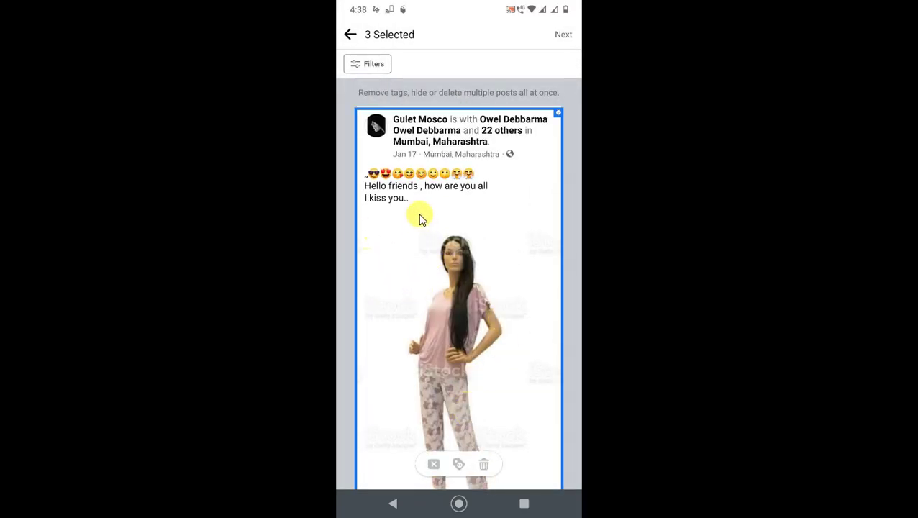
pyautogui.scroll(-10, 496, 285)
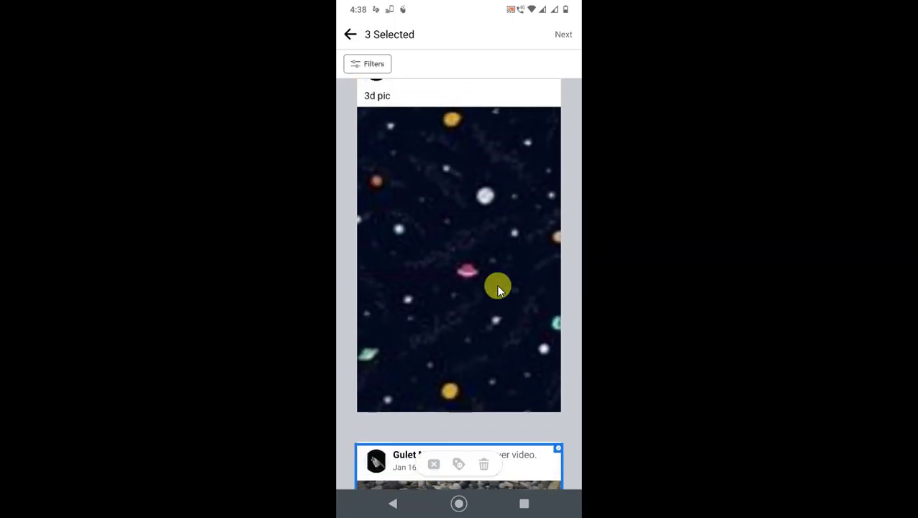
pyautogui.click(497, 285)
pyautogui.scroll(5, 496, 285)
pyautogui.click(496, 285)
pyautogui.scroll(-6, 496, 285)
pyautogui.scroll(-3, 497, 285)
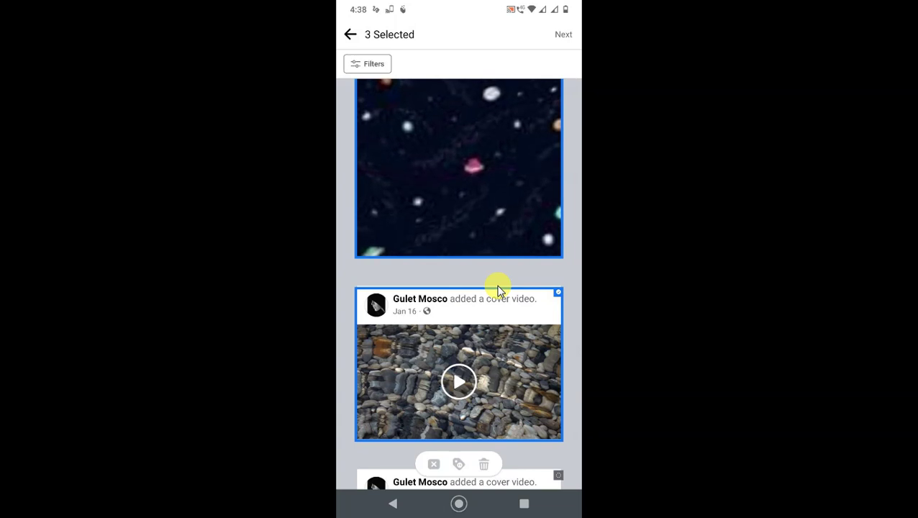
# - Deselect a Jan 16 cover video post and reselect the Collage boys and girl album post
pyautogui.click(496, 285)
pyautogui.scroll(-5, 496, 285)
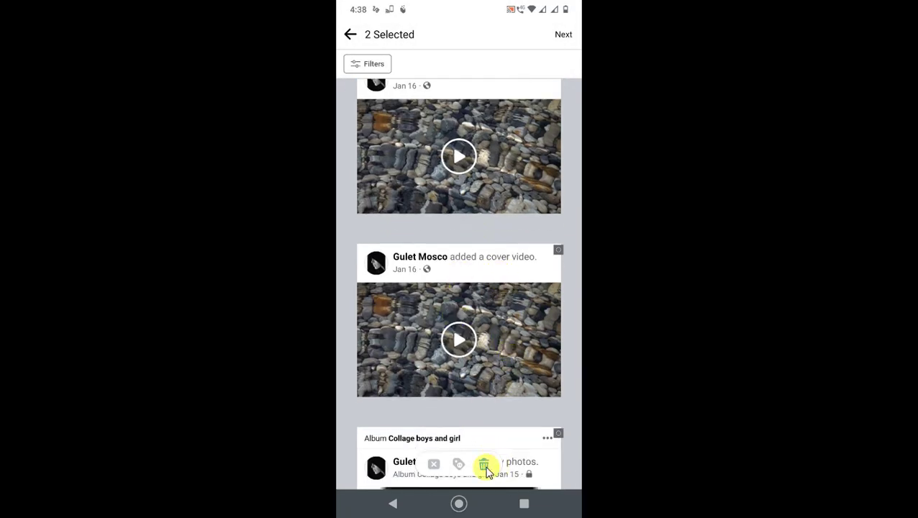
pyautogui.scroll(10, 459, 244)
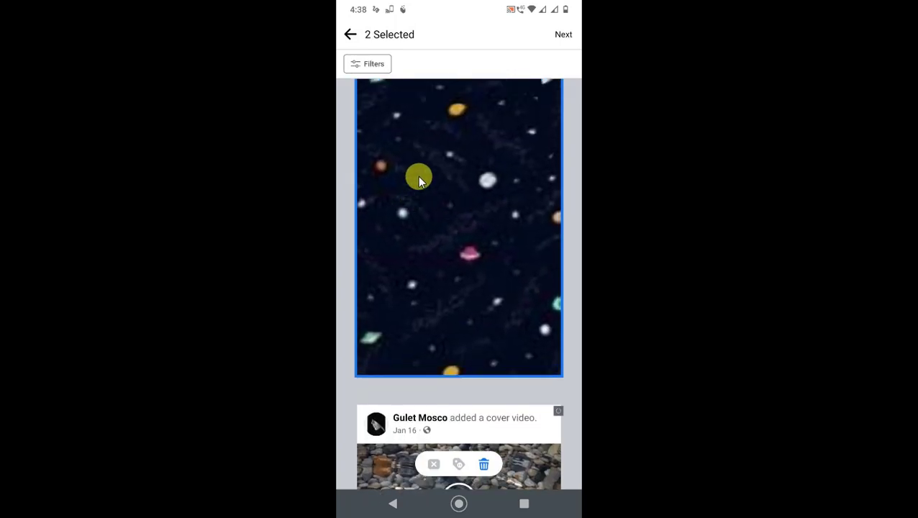
pyautogui.scroll(2, 440, 152)
pyautogui.scroll(-5, 484, 350)
pyautogui.scroll(-2, 506, 368)
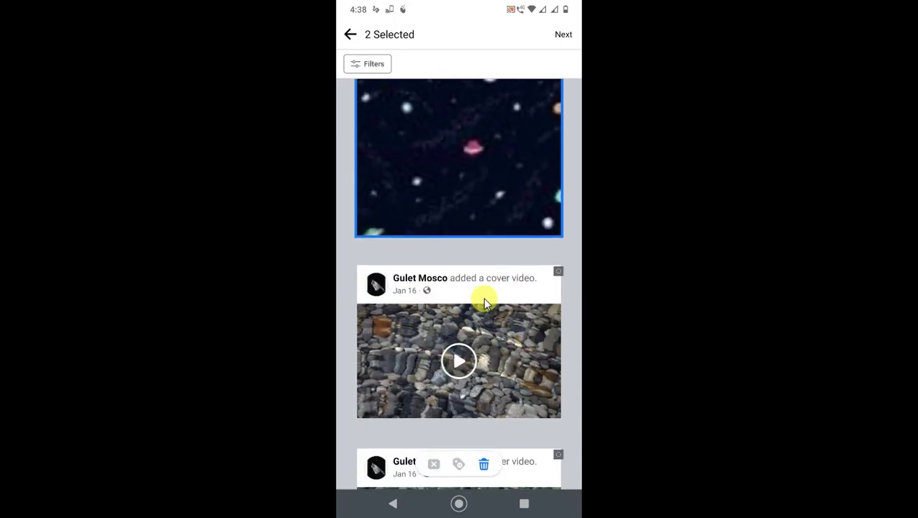
pyautogui.scroll(-2, 498, 297)
pyautogui.scroll(-6, 502, 293)
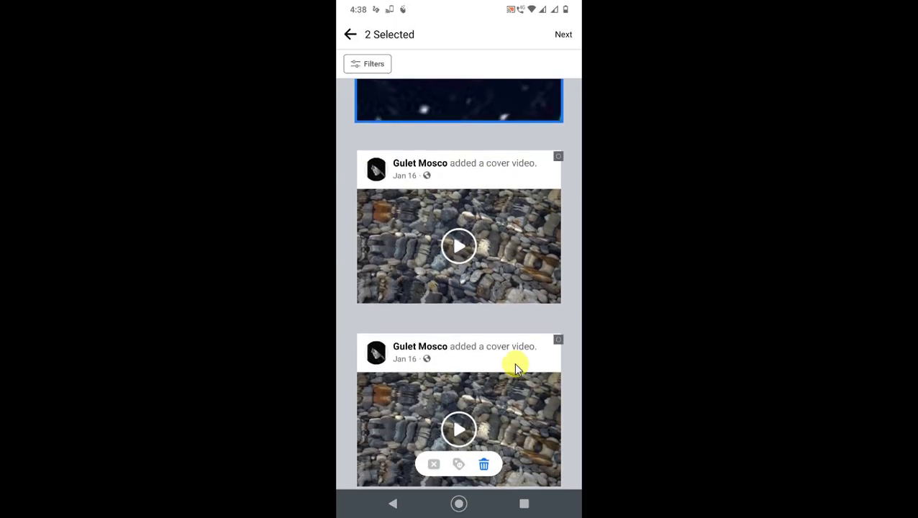
pyautogui.scroll(-4, 454, 387)
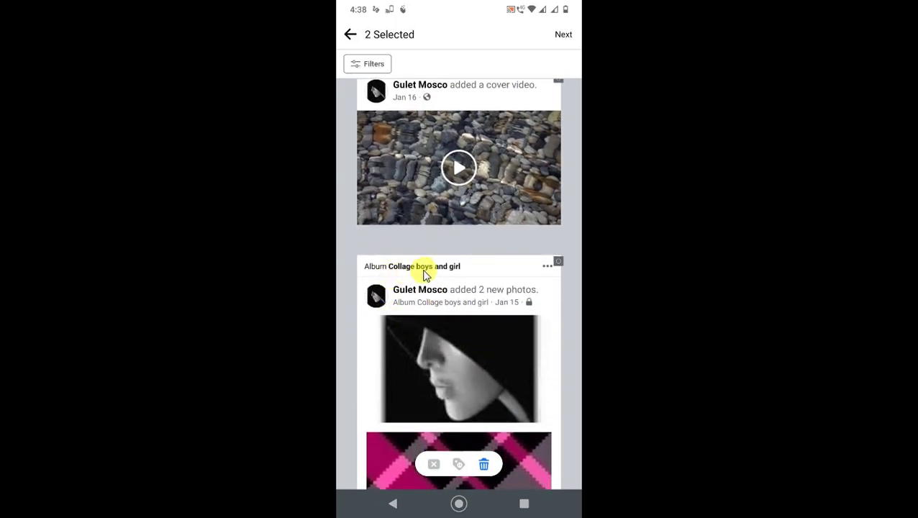
pyautogui.scroll(-1, 446, 301)
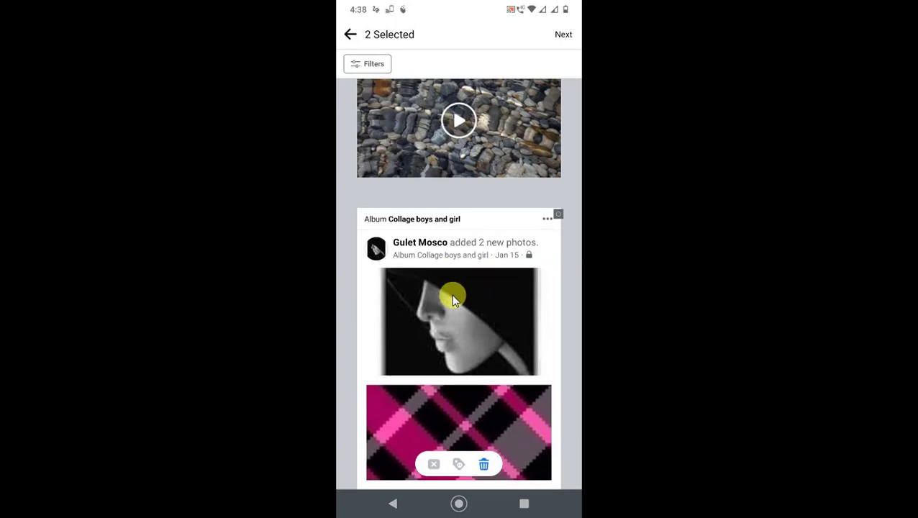
pyautogui.scroll(-2, 434, 293)
pyautogui.scroll(-1, 454, 303)
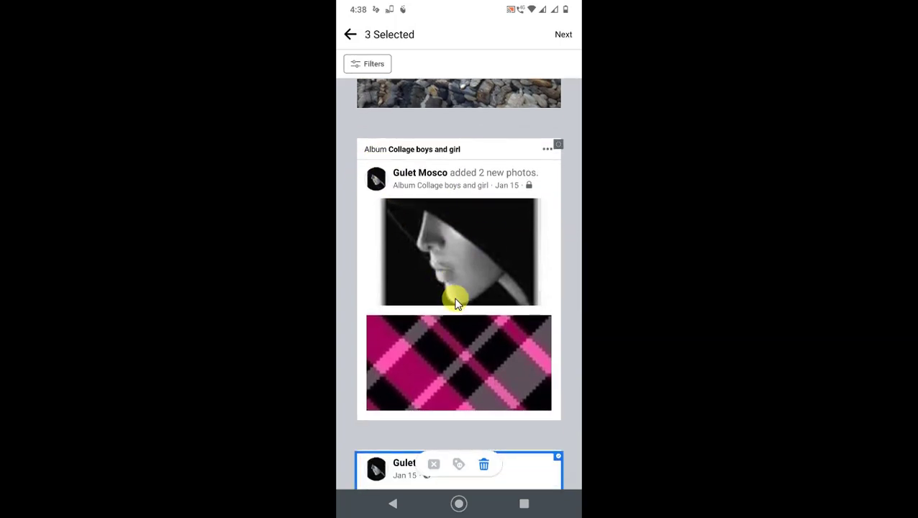
pyautogui.click(455, 301)
# - Select the Nov 30, 2020 group photo post, then return to the top of the list
pyautogui.scroll(5, 446, 180)
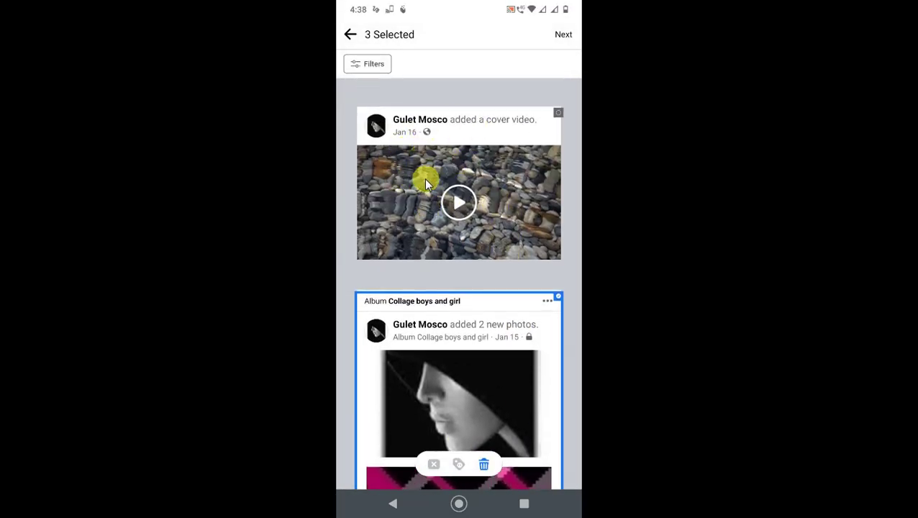
pyautogui.scroll(-8, 514, 198)
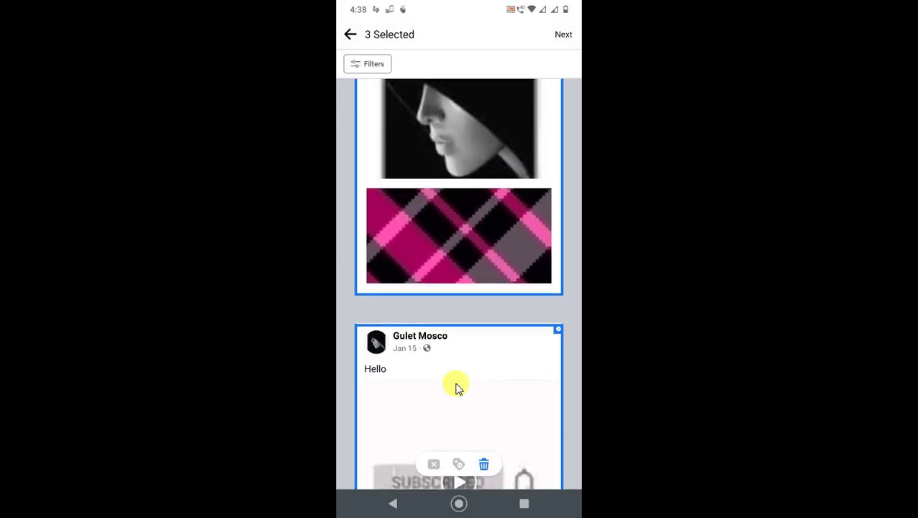
pyautogui.scroll(-8, 457, 387)
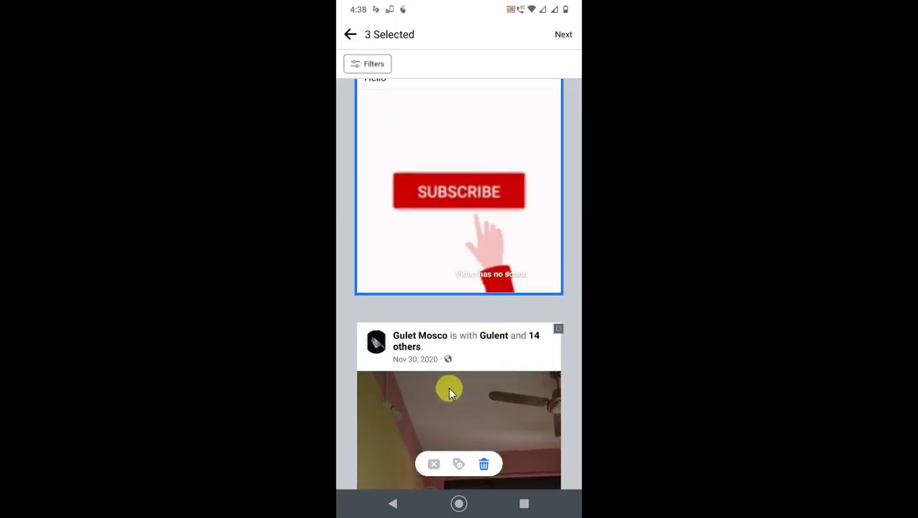
pyautogui.scroll(-1, 432, 387)
pyautogui.click(471, 375)
pyautogui.moveTo(470, 372); pyautogui.dragTo(420, 240)
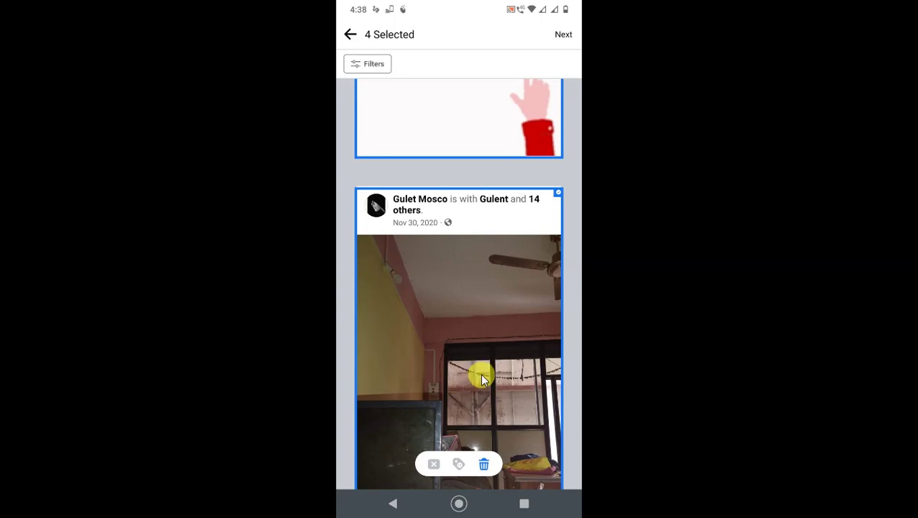
pyautogui.scroll(8, 479, 371)
pyautogui.moveTo(426, 242); pyautogui.dragTo(373, 96)
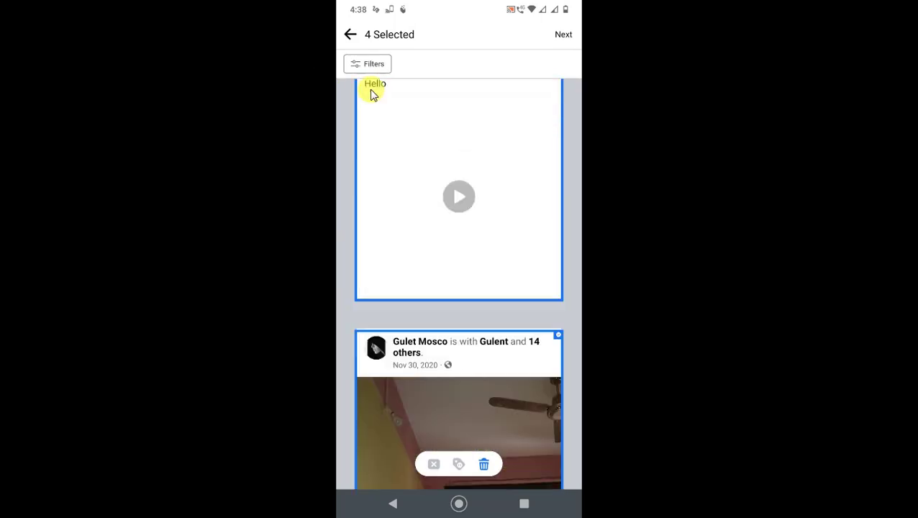
pyautogui.scroll(5, 362, 67)
# - Try Filters, dismiss the unselect-all warning, and uncheck posts including Hello until only 3d pic remains
pyautogui.click(362, 67)
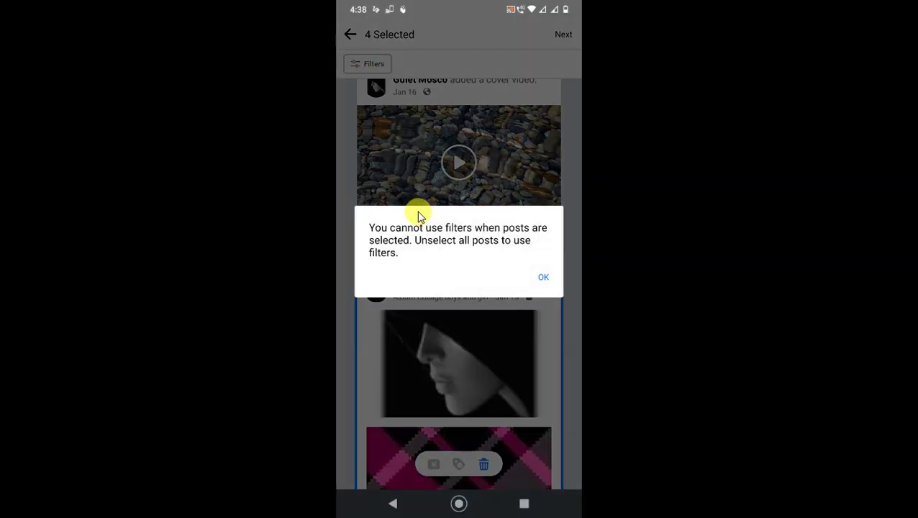
pyautogui.click(444, 256)
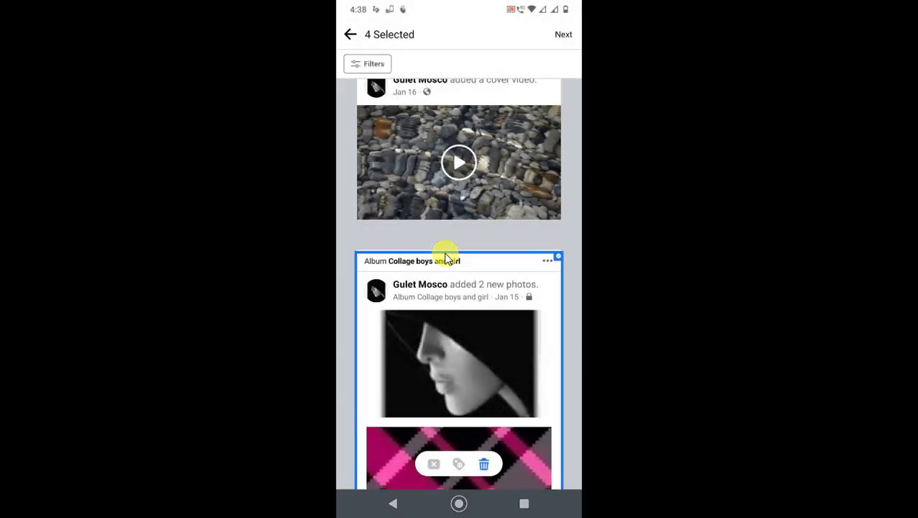
pyautogui.click(444, 252)
pyautogui.click(444, 253)
pyautogui.click(444, 253)
pyautogui.scroll(3, 440, 248)
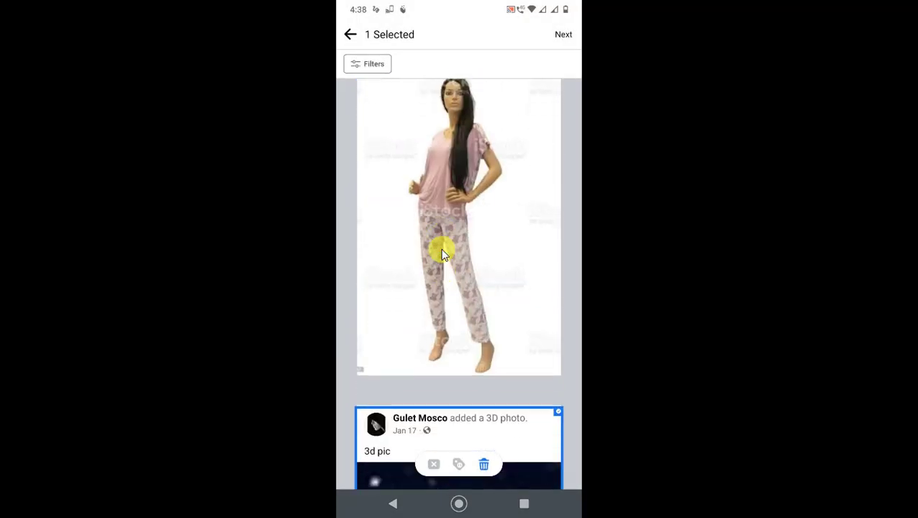
pyautogui.scroll(-1, 444, 176)
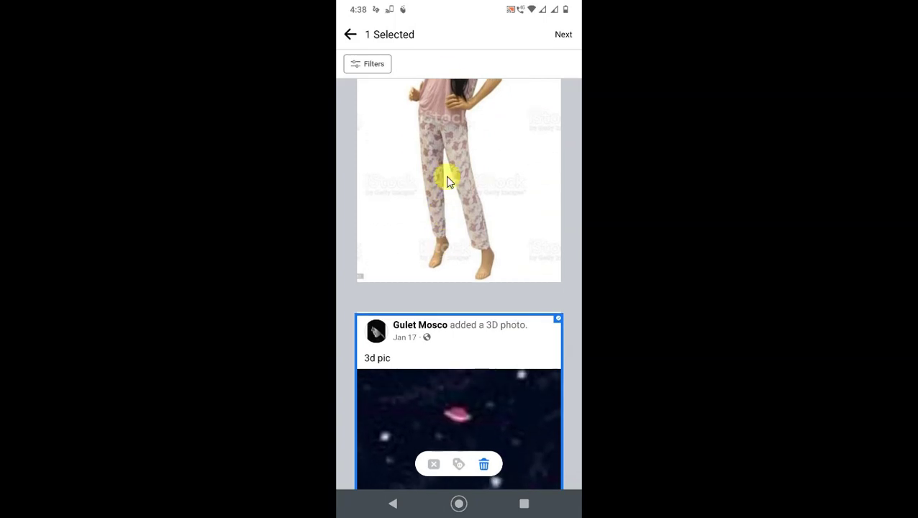
# - Deselect the 3d pic post, open Post Filters, and cancel the Go To picker leaving Today
pyautogui.click(362, 42)
pyautogui.click(367, 64)
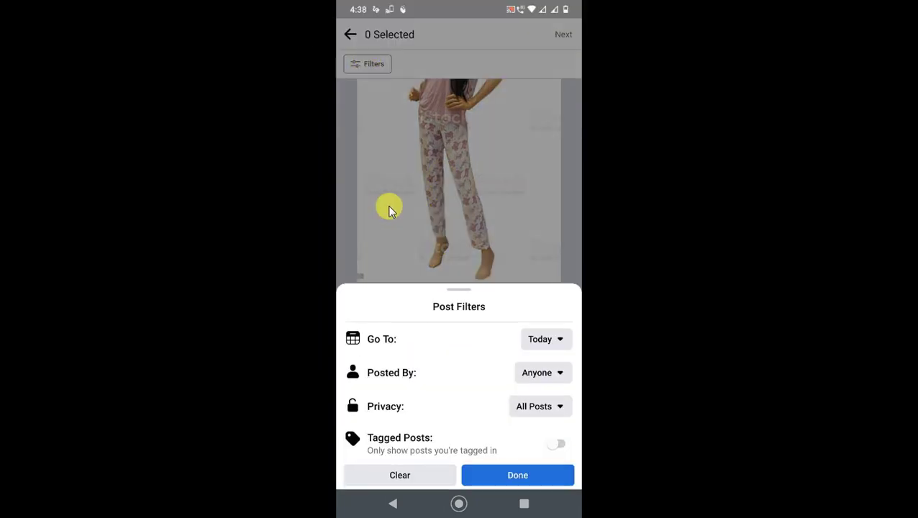
pyautogui.click(525, 337)
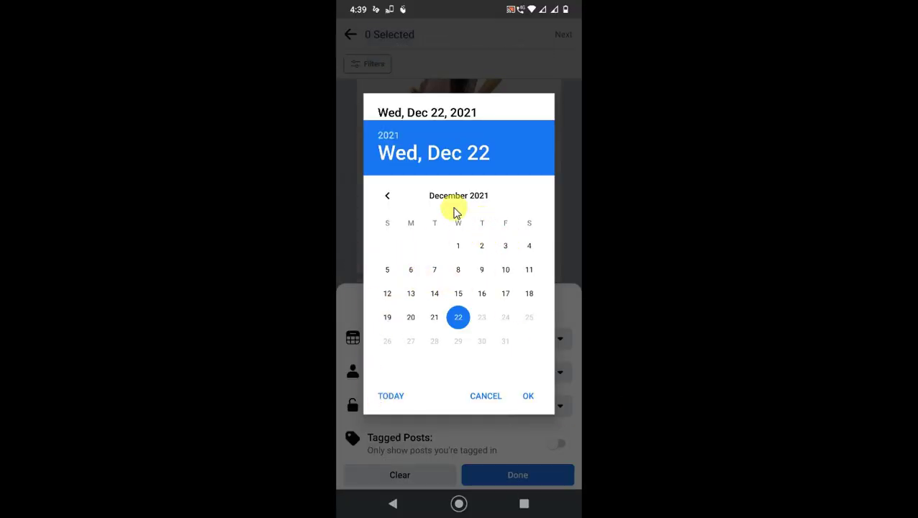
pyautogui.click(501, 487)
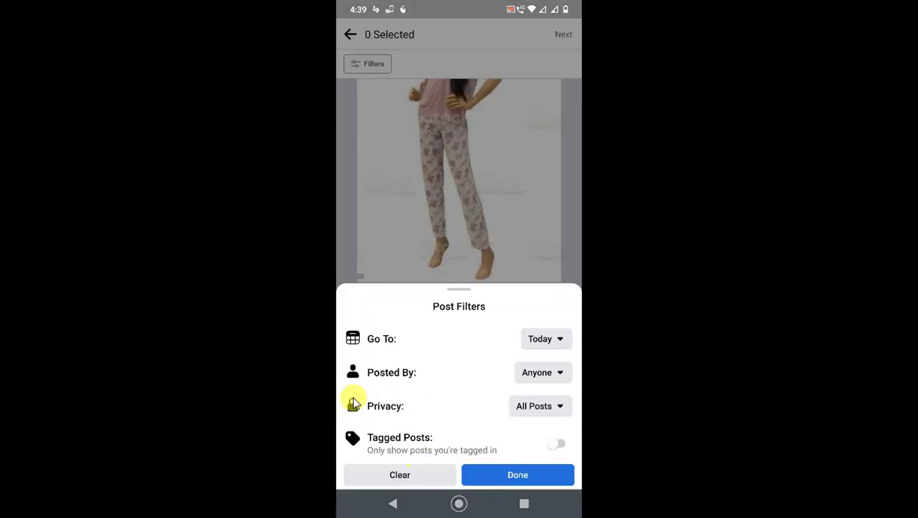
# - Check the Posted By and Privacy dropdowns, leaving them on Anyone and All Posts
pyautogui.click(557, 373)
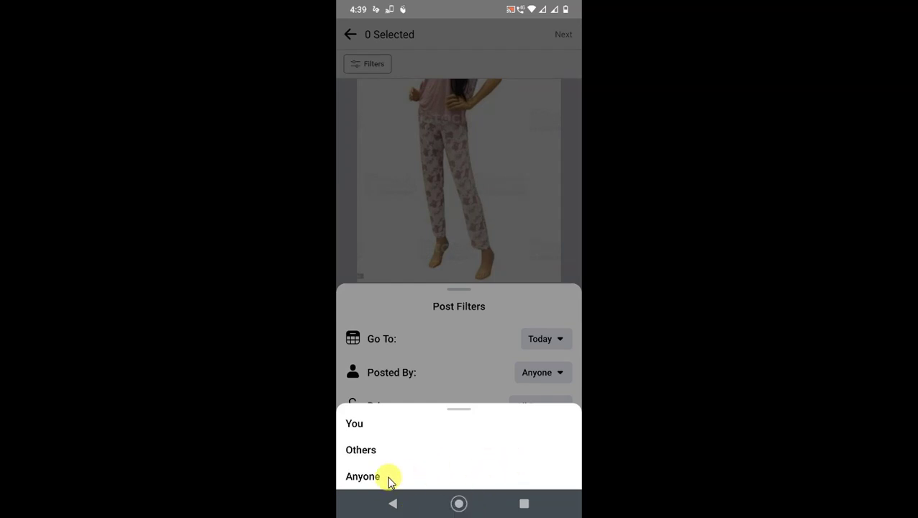
pyautogui.click(435, 387)
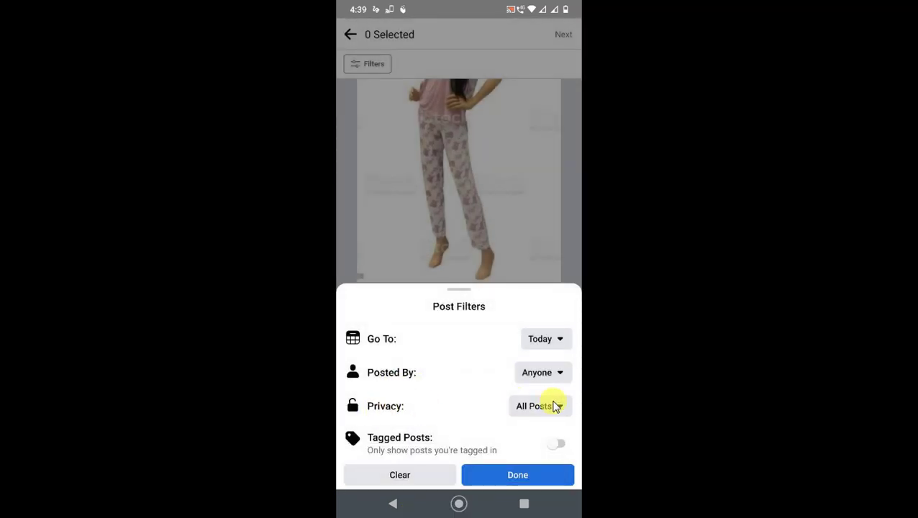
pyautogui.click(533, 405)
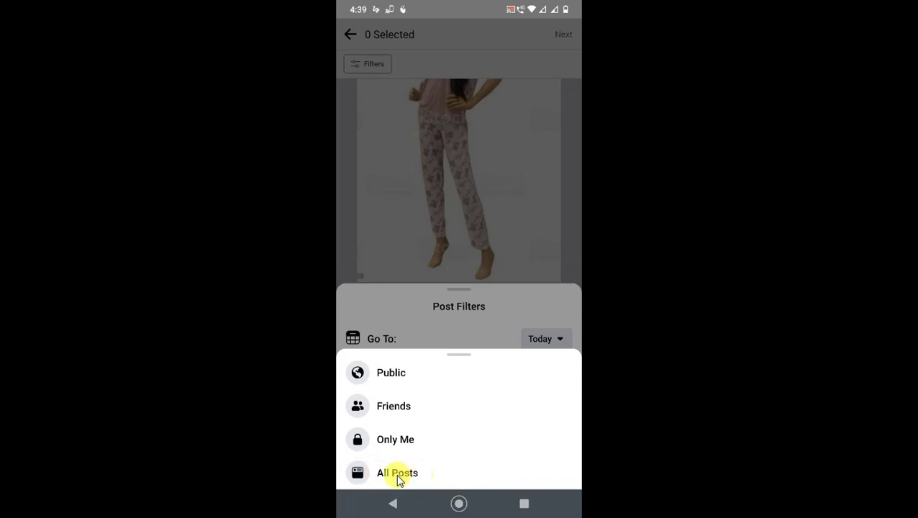
pyautogui.click(393, 504)
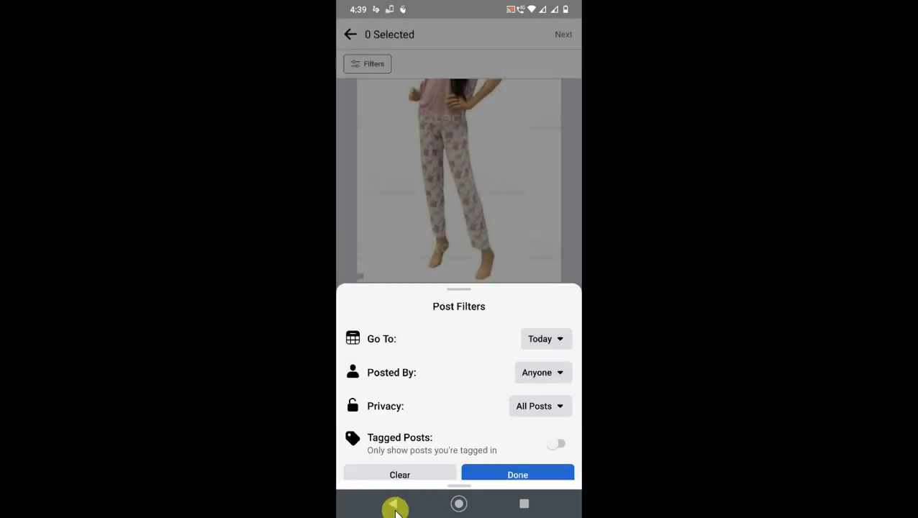
pyautogui.click(529, 404)
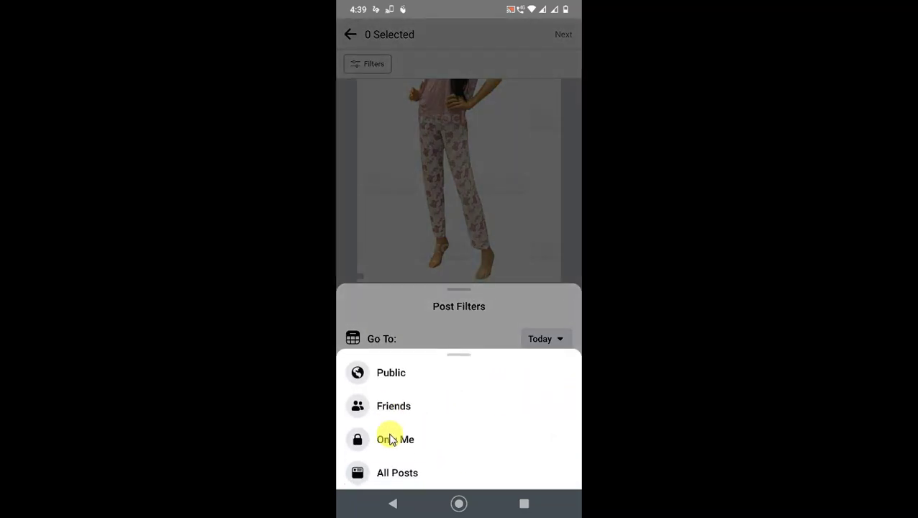
pyautogui.moveTo(504, 417); pyautogui.dragTo(394, 475)
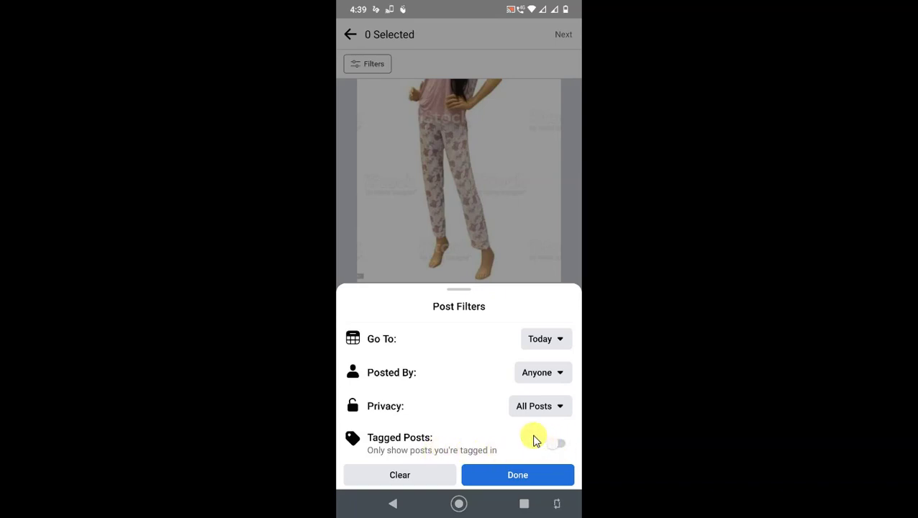
# - Switch on Tagged Posts and apply the filter with Done
pyautogui.click(541, 437)
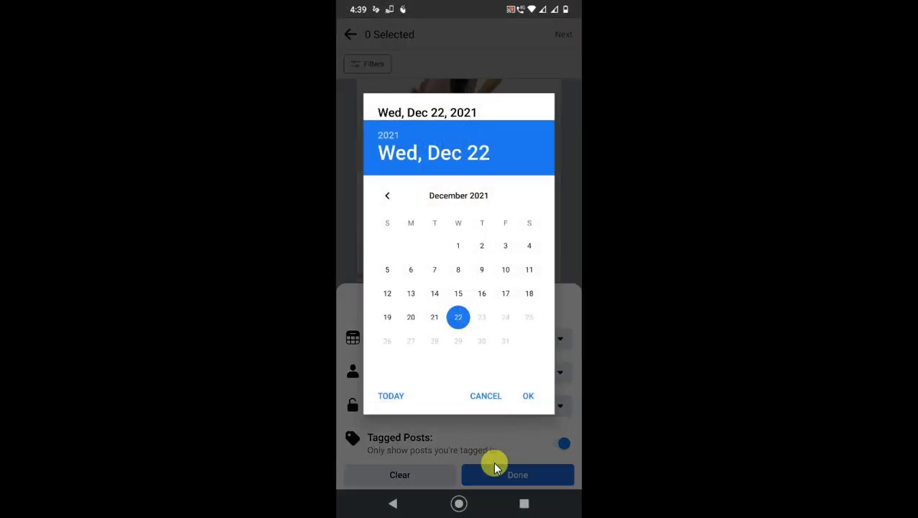
pyautogui.click(493, 461)
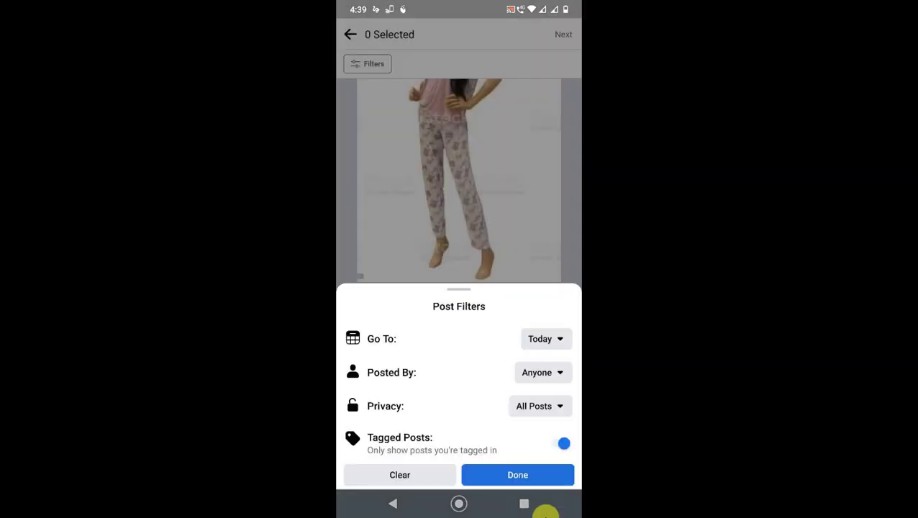
pyautogui.click(521, 483)
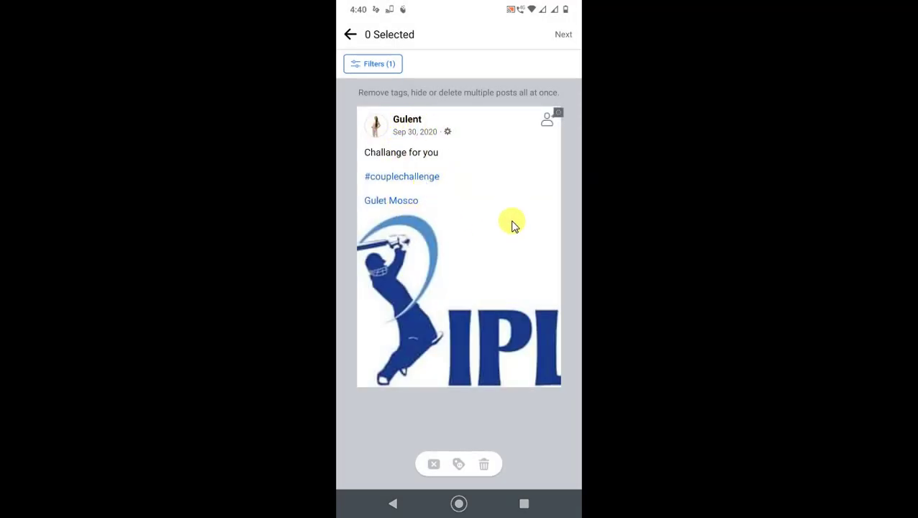
# - Select the Sep 30, 2020 'Challange for you' post and preview its Remove tags action
pyautogui.click(459, 249)
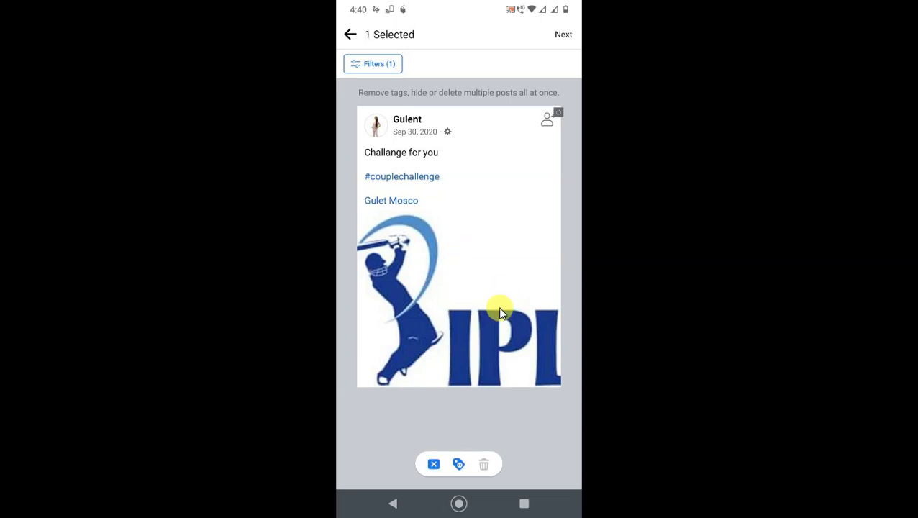
pyautogui.click(458, 463)
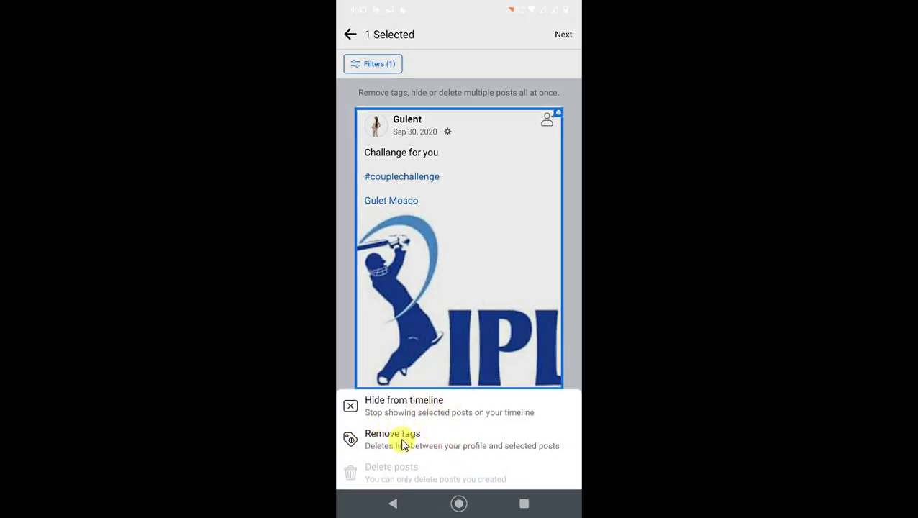
pyautogui.moveTo(417, 442); pyautogui.dragTo(475, 502)
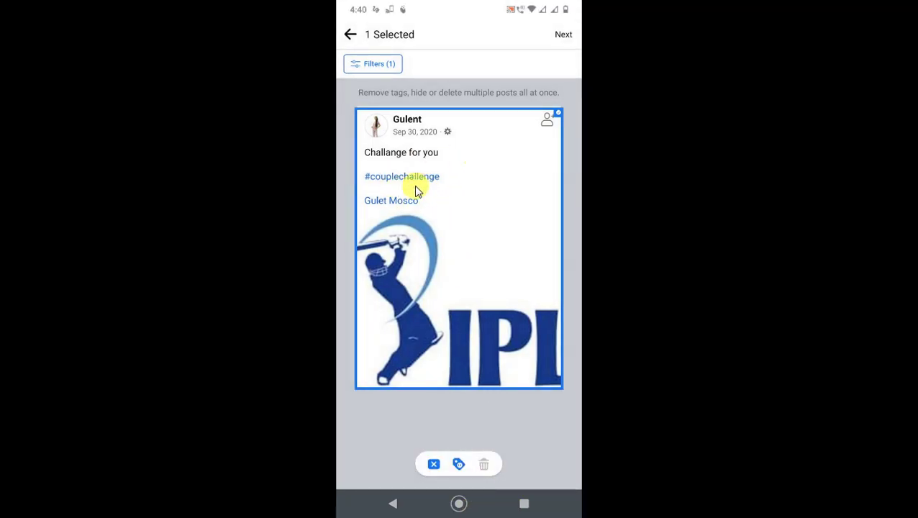